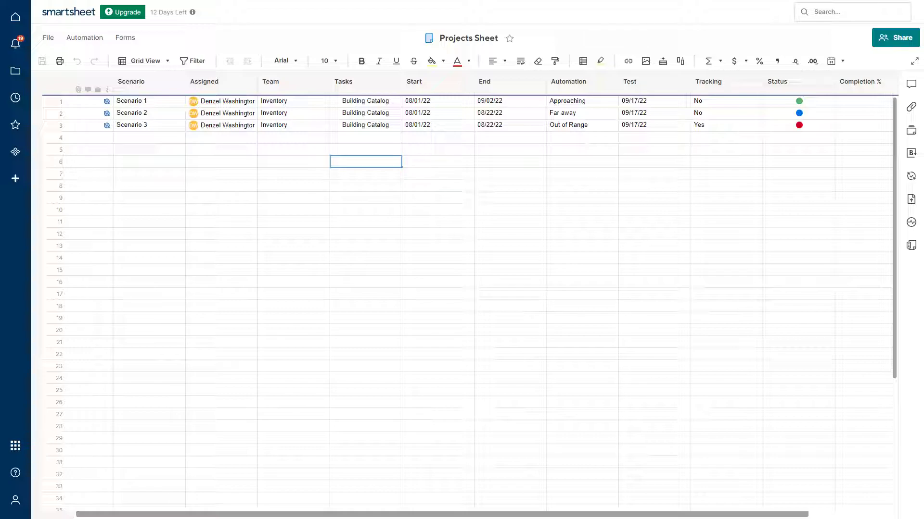
- Select the Status, Tracking, End, Tasks and Assigned columns in the Projects Sheet
click(803, 83)
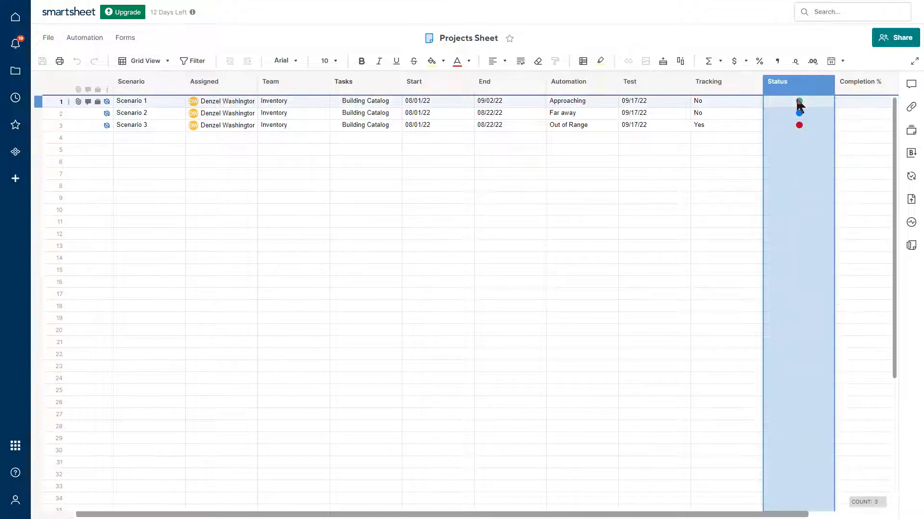
click(717, 86)
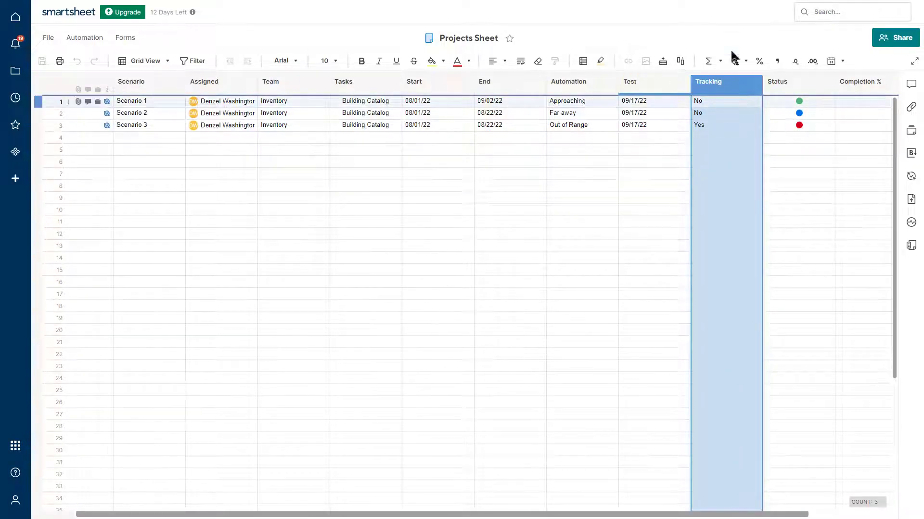
click(486, 83)
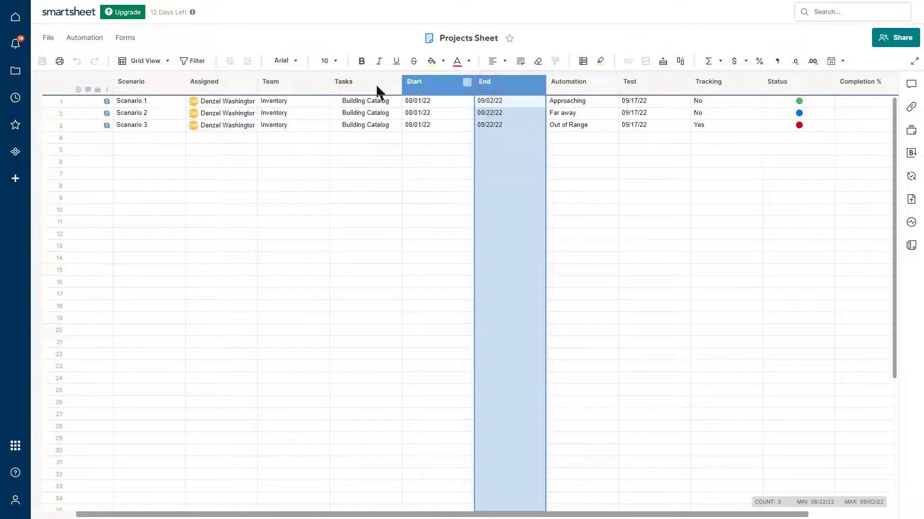
click(377, 87)
click(212, 92)
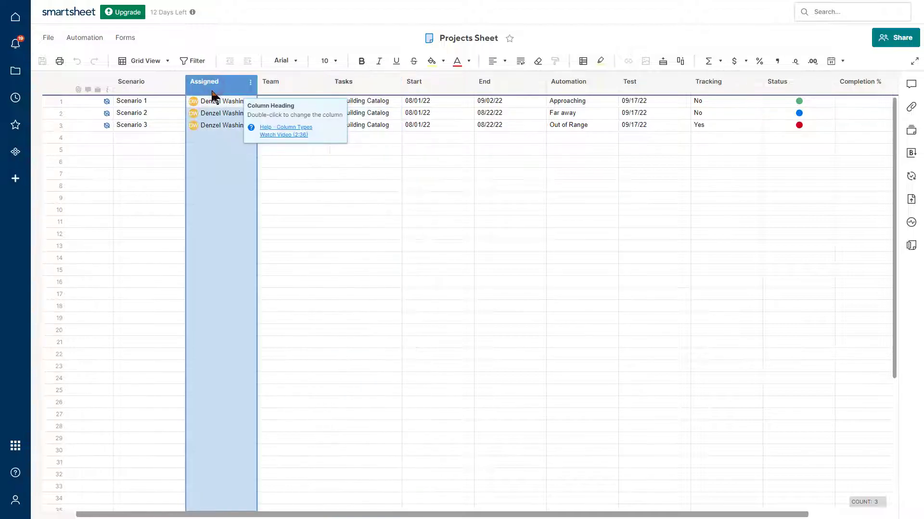
- Zoom in and start a new automation workflow from scratch named 'Requesting an Update'
key(ctrl+plus)
key(ctrl+plus)
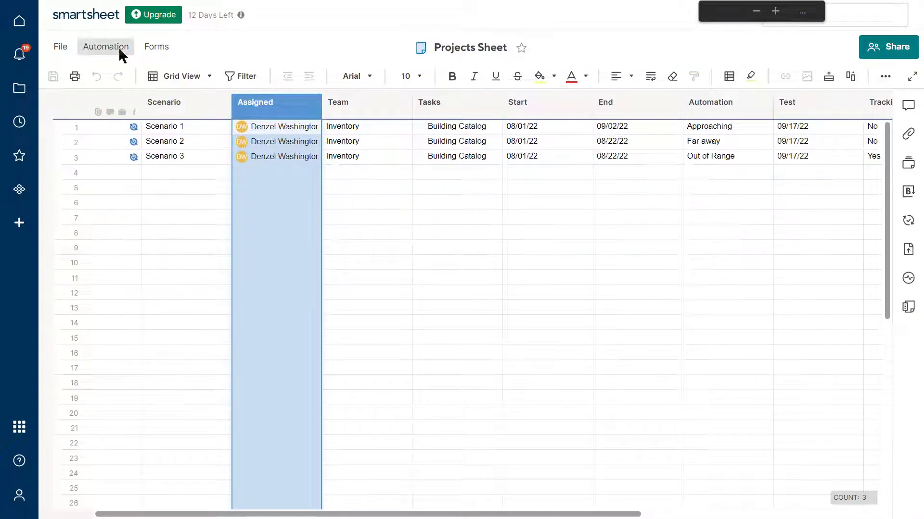
click(118, 47)
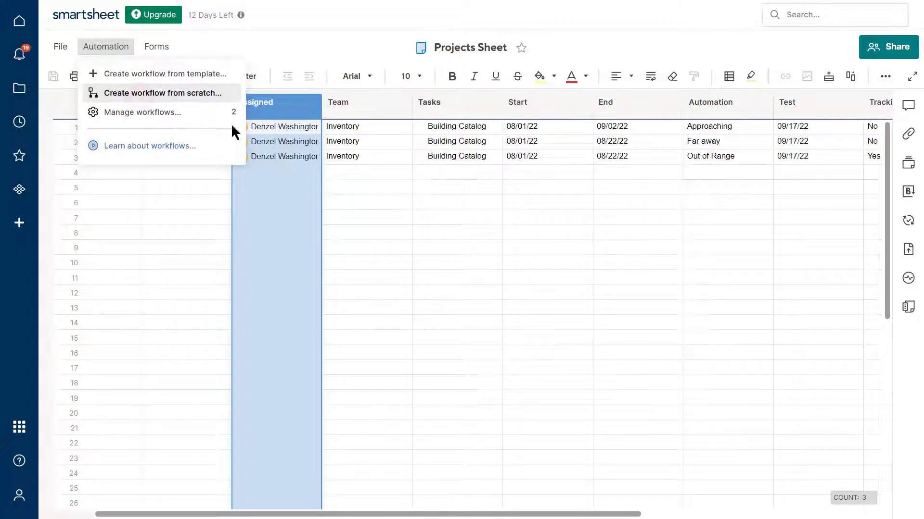
click(212, 93)
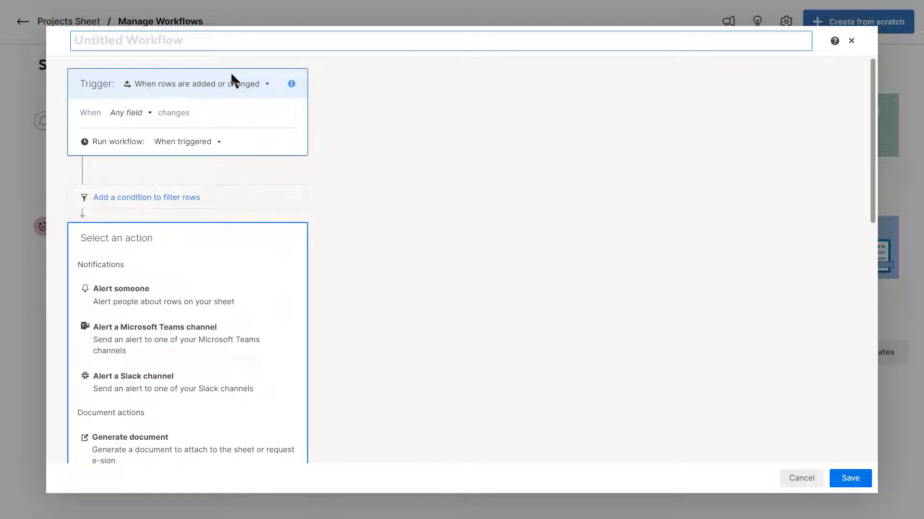
text(Reques)
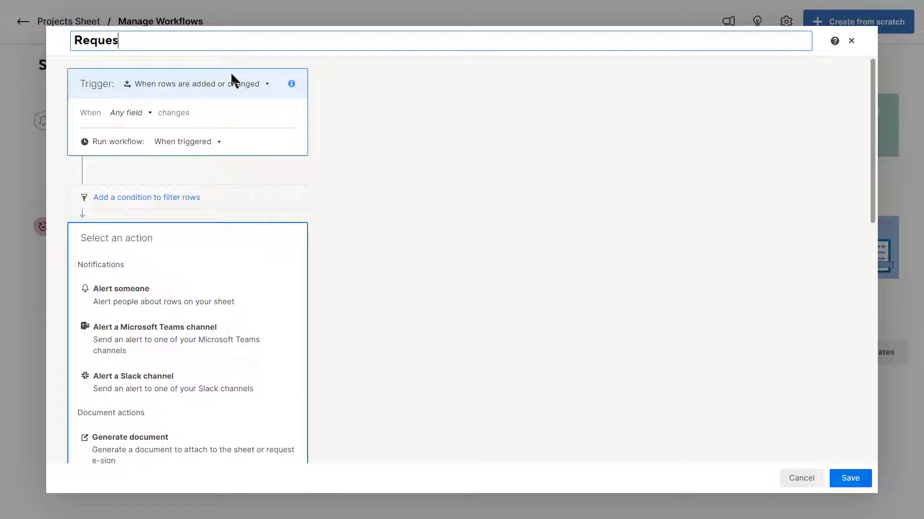
text(ting an Update)
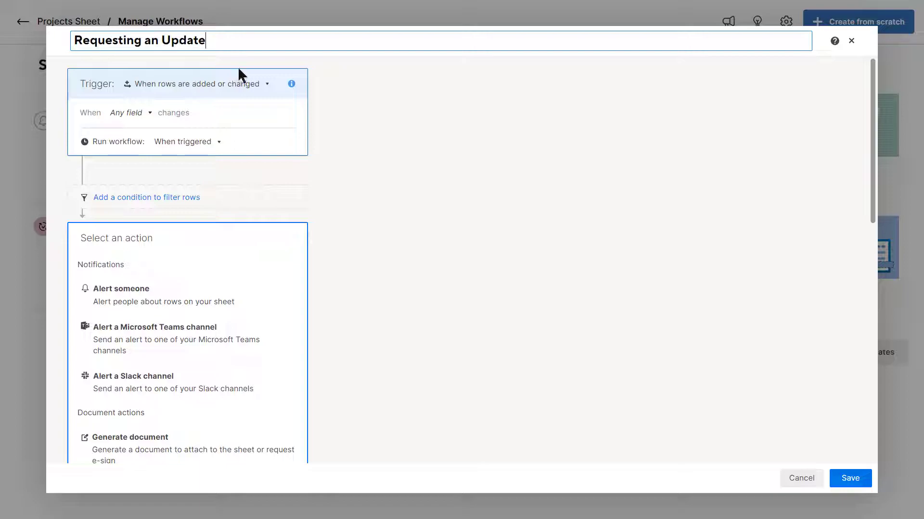
- Trigger the workflow when a date is reached, with a custom weekly recurrence on Monday and Friday
click(240, 86)
click(222, 104)
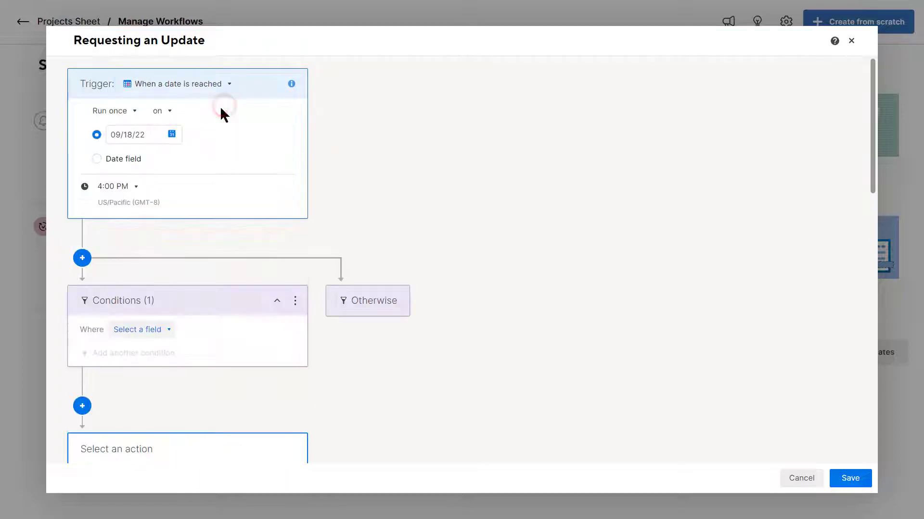
click(115, 112)
click(118, 153)
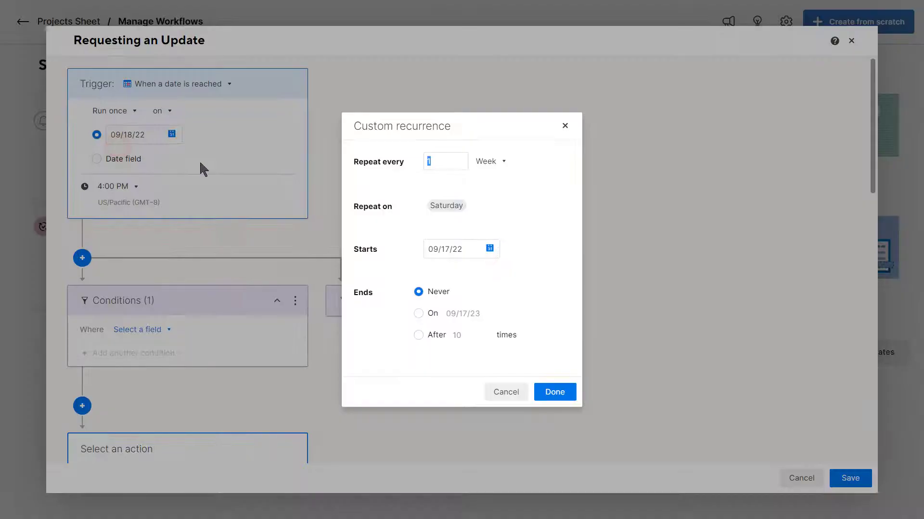
click(447, 208)
click(467, 227)
click(466, 308)
click(469, 342)
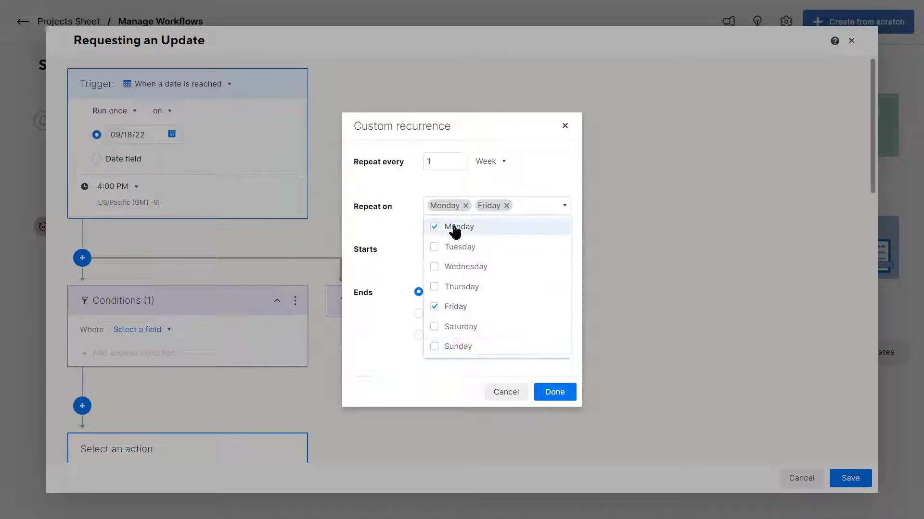
click(570, 392)
- Set the workflow's run time to 7:00 AM
click(118, 139)
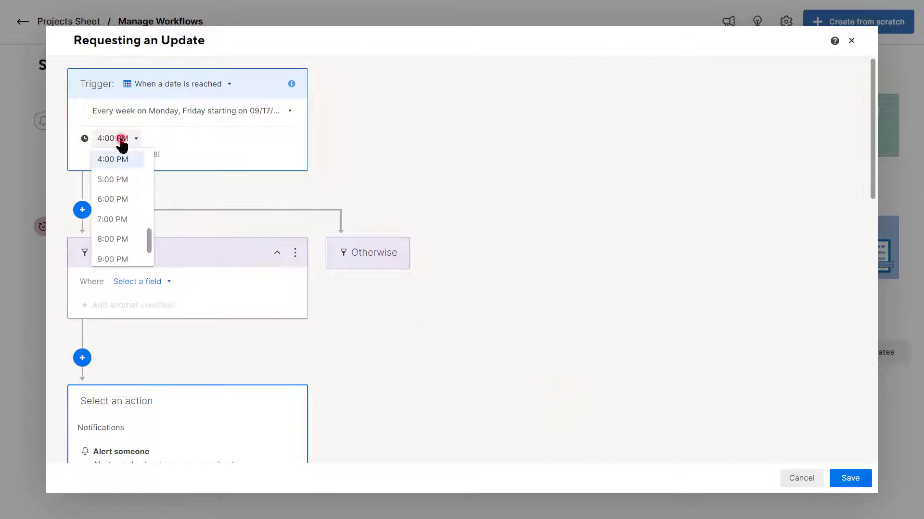
scroll(135, 227, up, 3)
scroll(126, 224, up, 4)
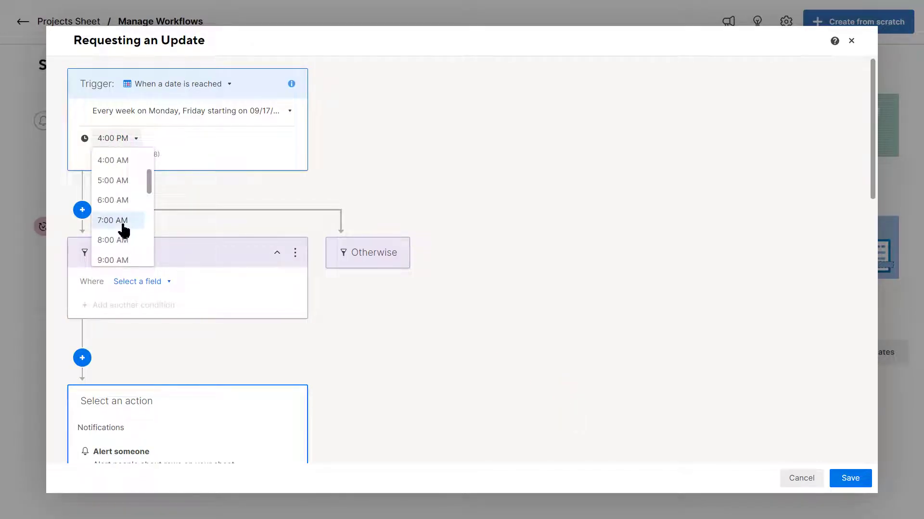
click(123, 218)
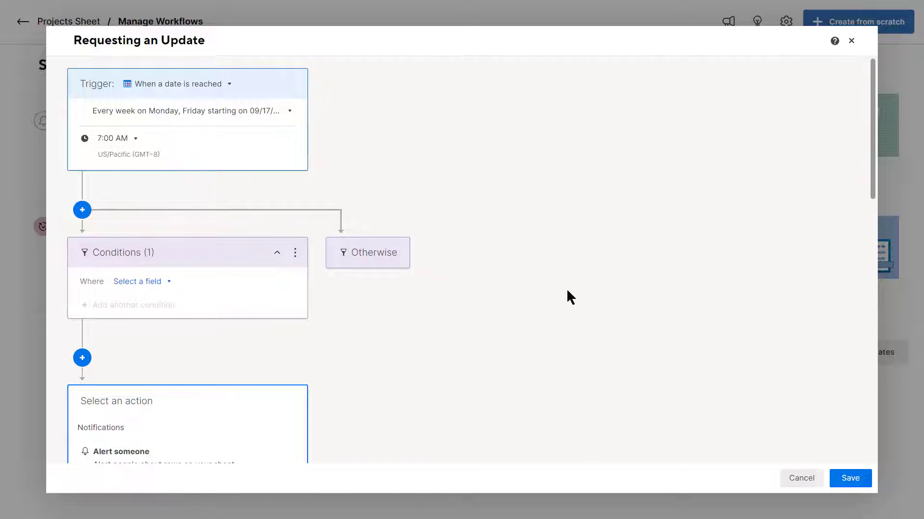
click(150, 284)
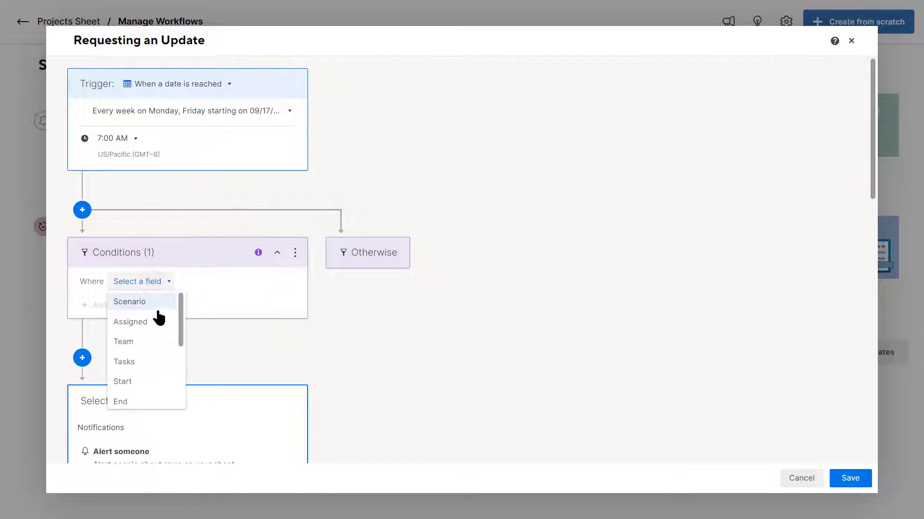
- Add a condition that Tasks is Building Catalog
click(143, 362)
click(208, 301)
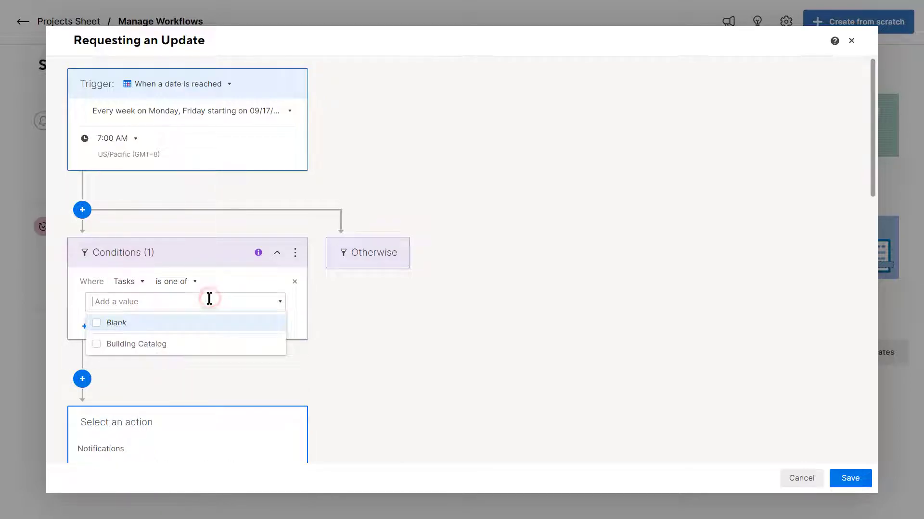
click(157, 354)
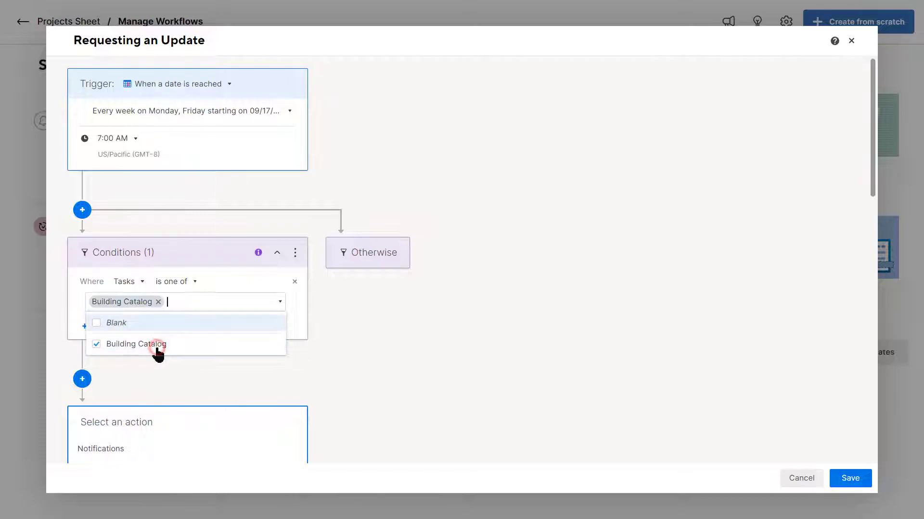
click(208, 364)
- Add a second condition that Status is Yellow or Red
click(158, 327)
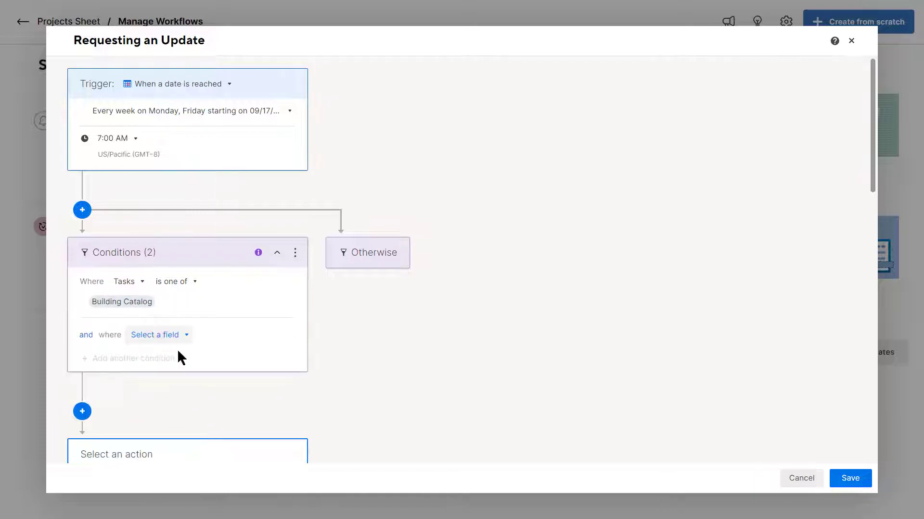
click(157, 335)
scroll(164, 423, down, 3)
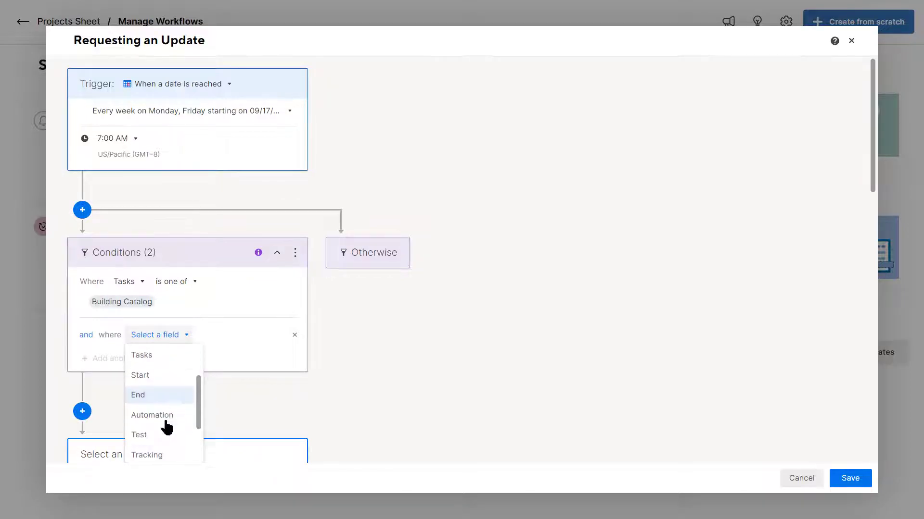
click(165, 408)
click(186, 359)
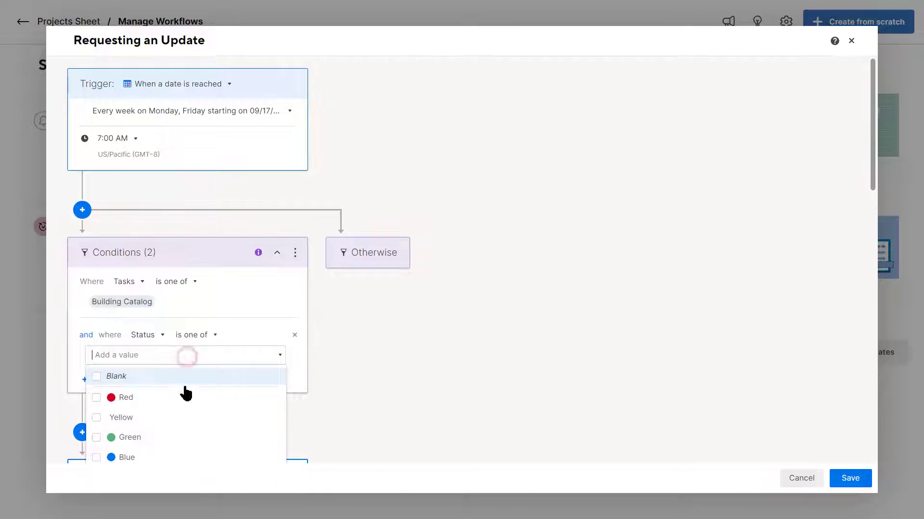
click(179, 418)
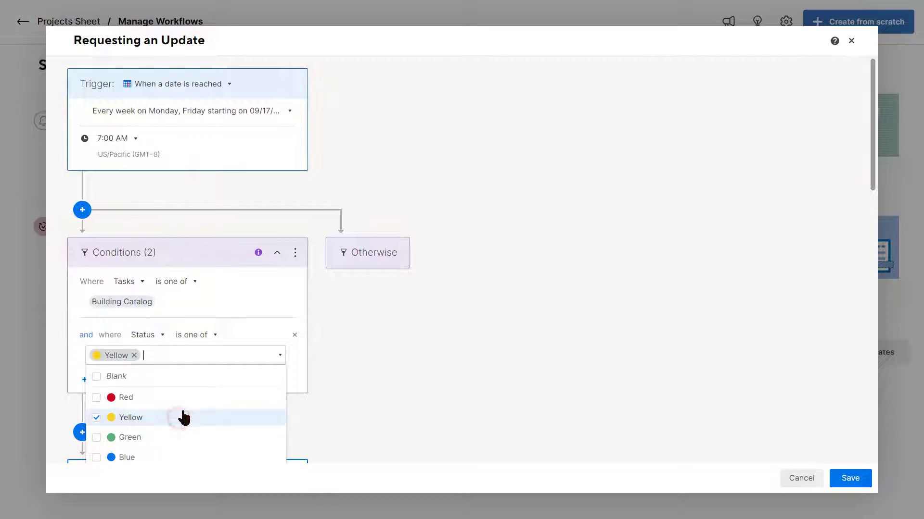
click(191, 400)
click(349, 403)
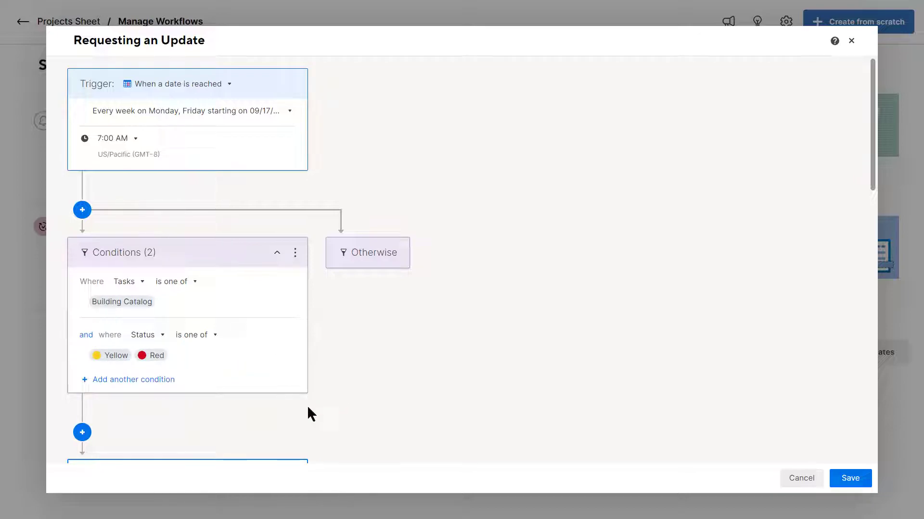
scroll(310, 405, down, 4)
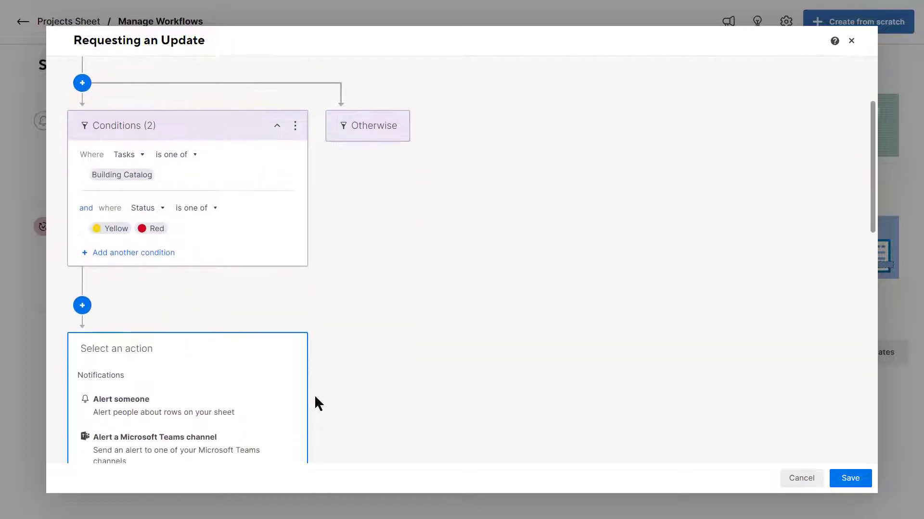
- Add a Request an update action sent to the contacts in the Assigned column
scroll(337, 413, down, 3)
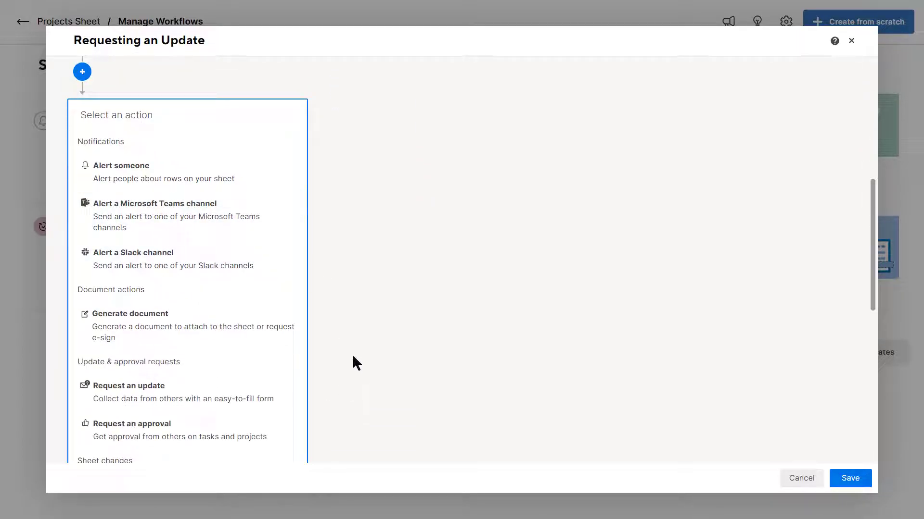
scroll(360, 353, down, 1)
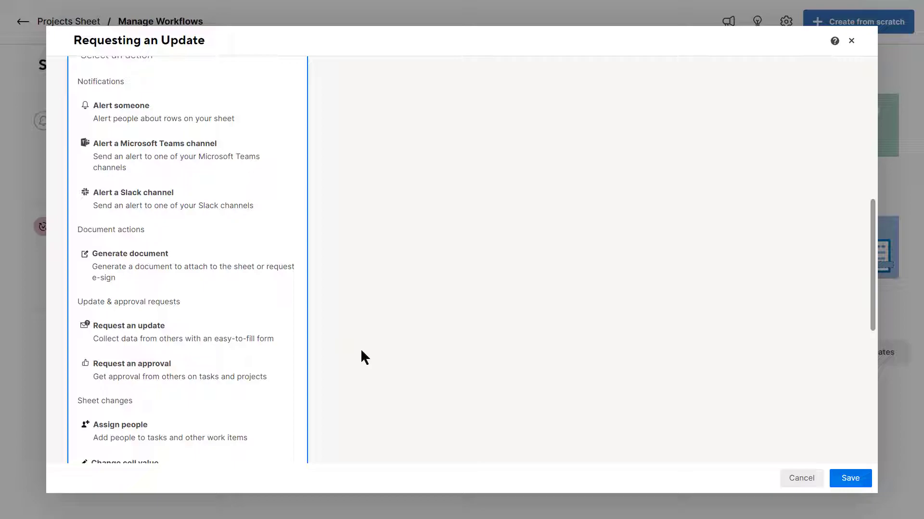
click(209, 330)
scroll(243, 341, up, 1)
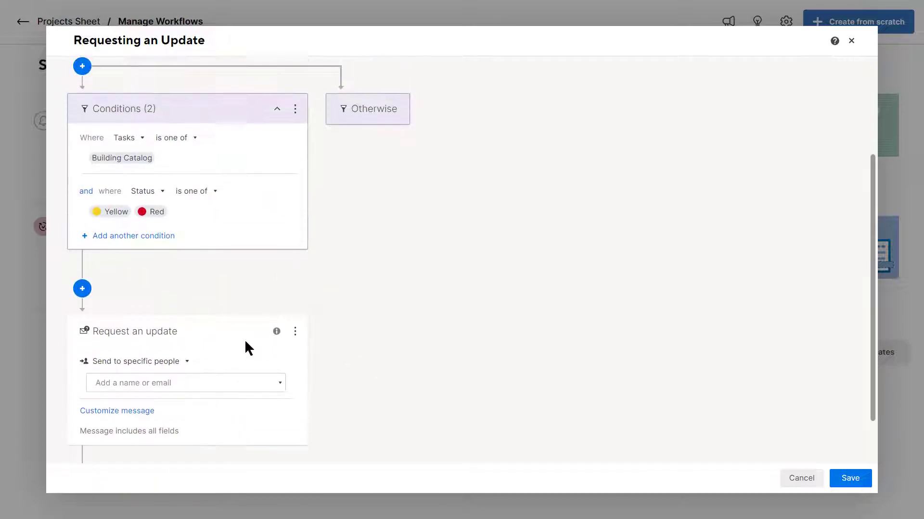
scroll(260, 347, down, 1)
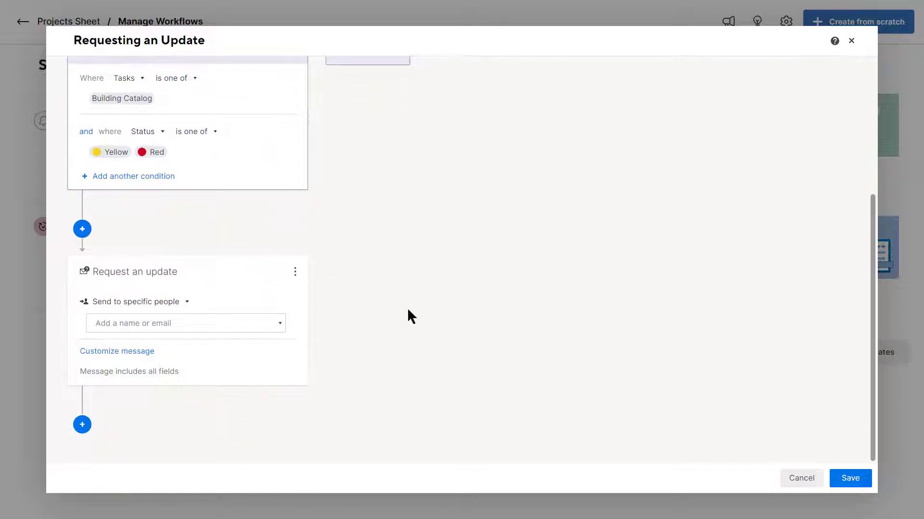
click(184, 303)
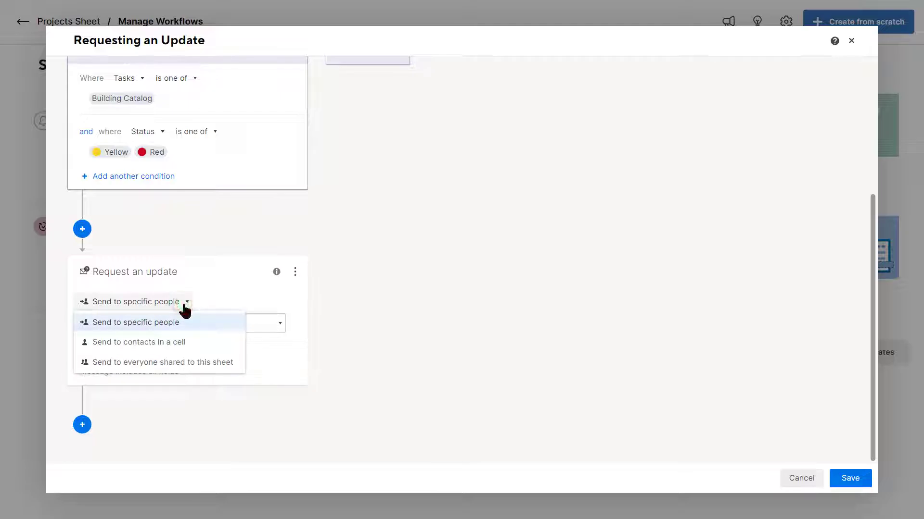
click(177, 343)
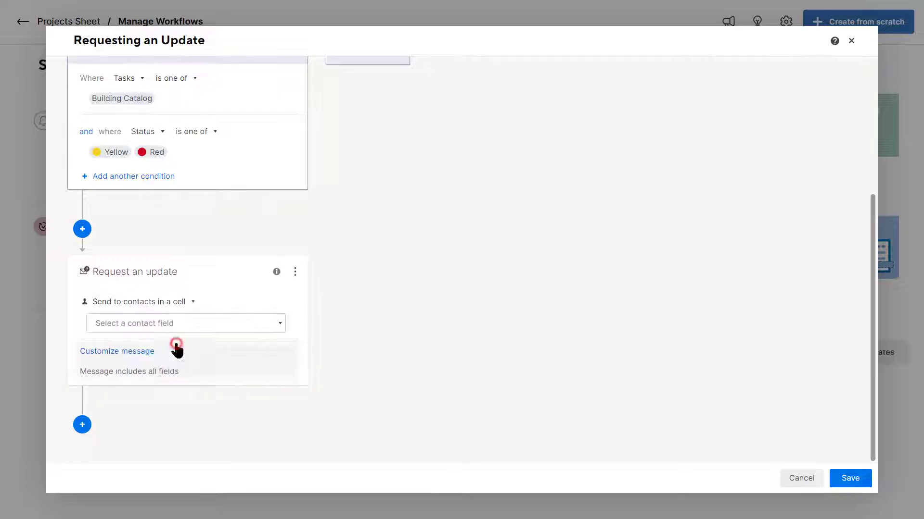
click(202, 332)
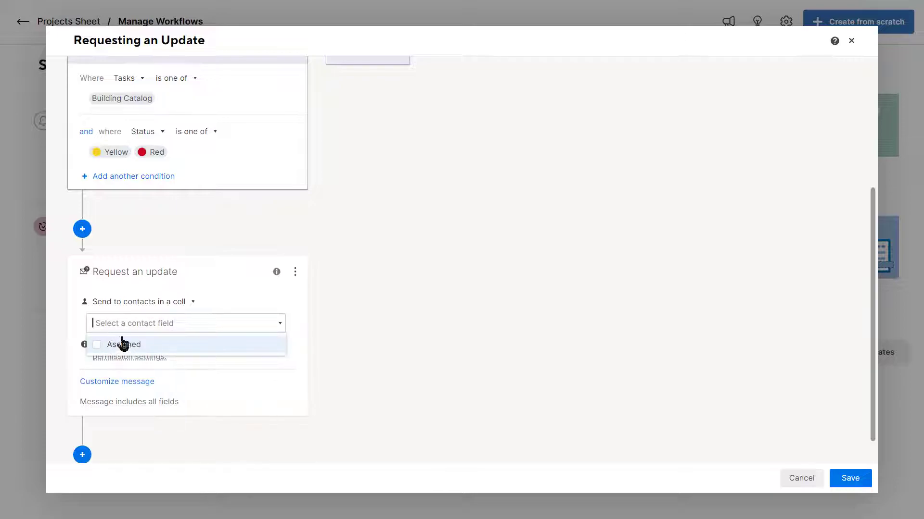
click(129, 347)
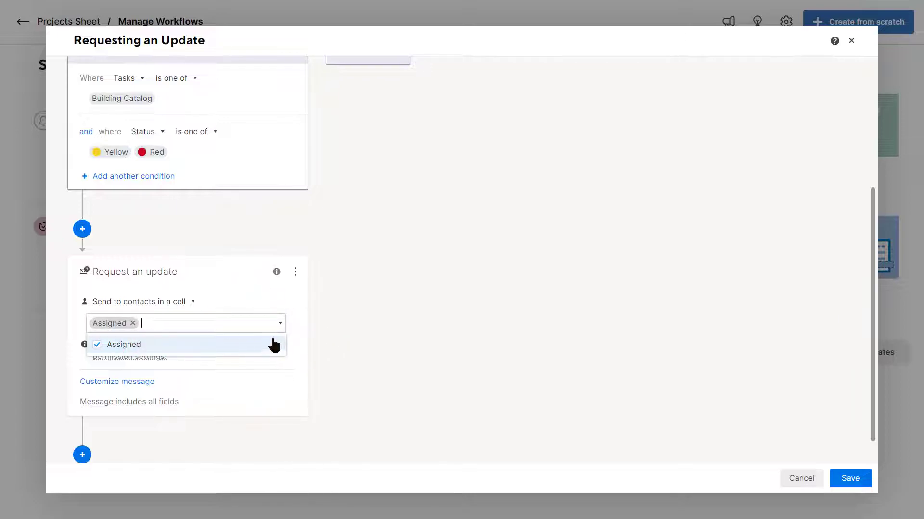
click(249, 369)
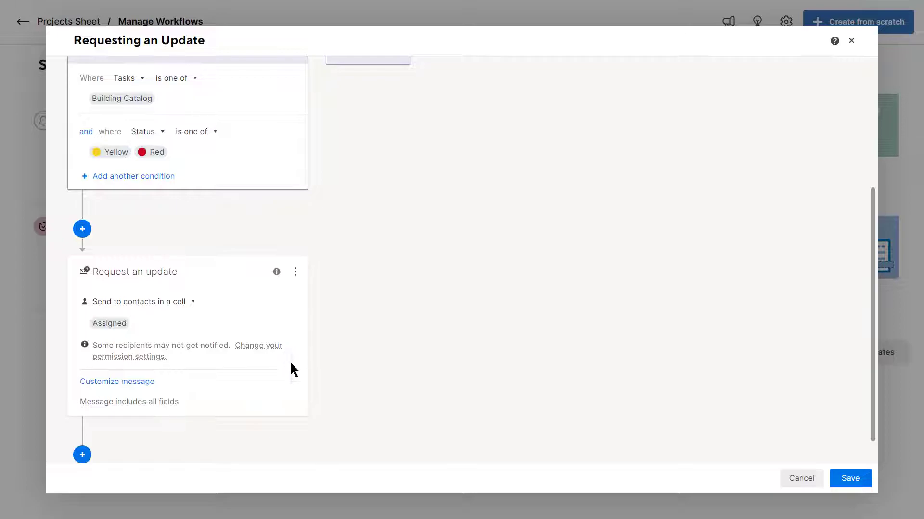
- Customize the request with subject 'Is the Project on Track?' and a message citing {{Assigned}} and {{Tasks}}
click(128, 387)
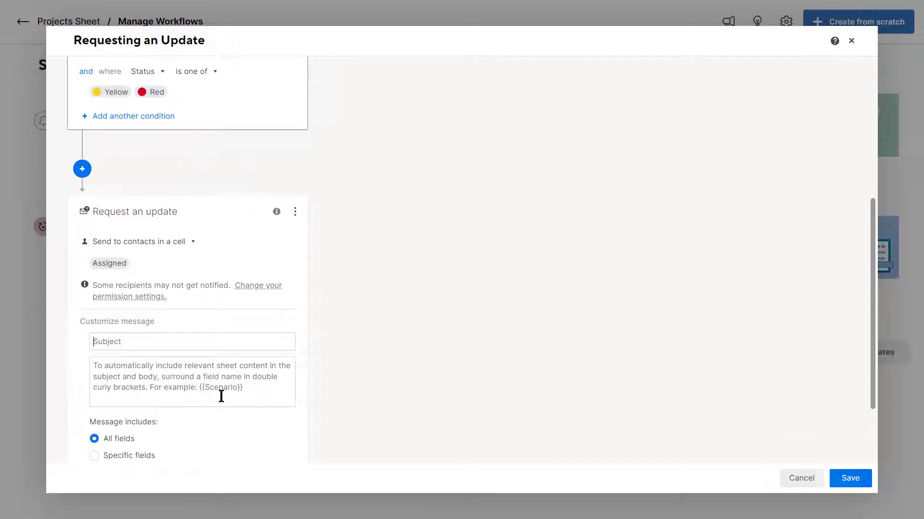
text(Is the Project on Track?)
click(231, 372)
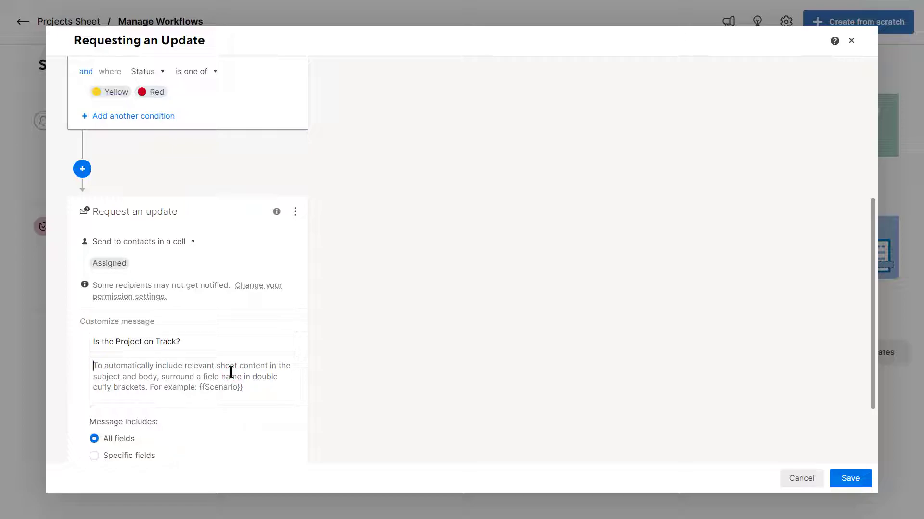
scroll(232, 372, down, 1)
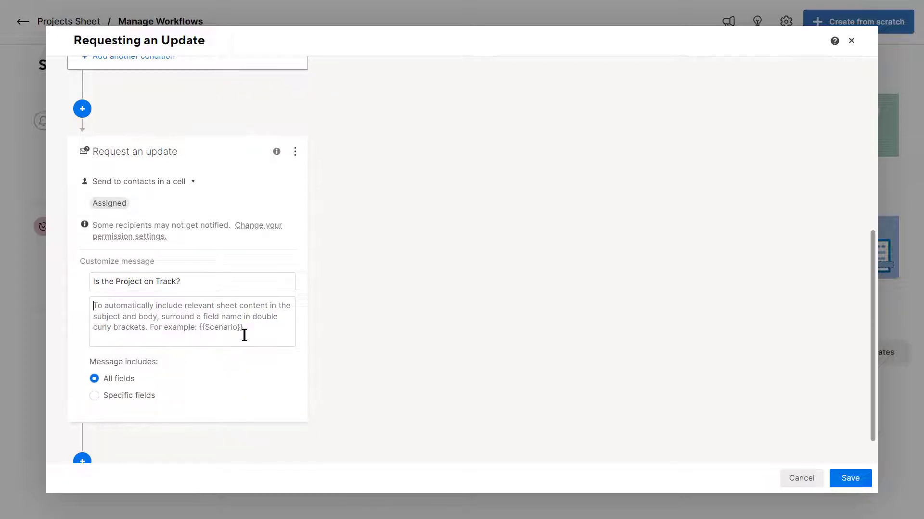
text(H)
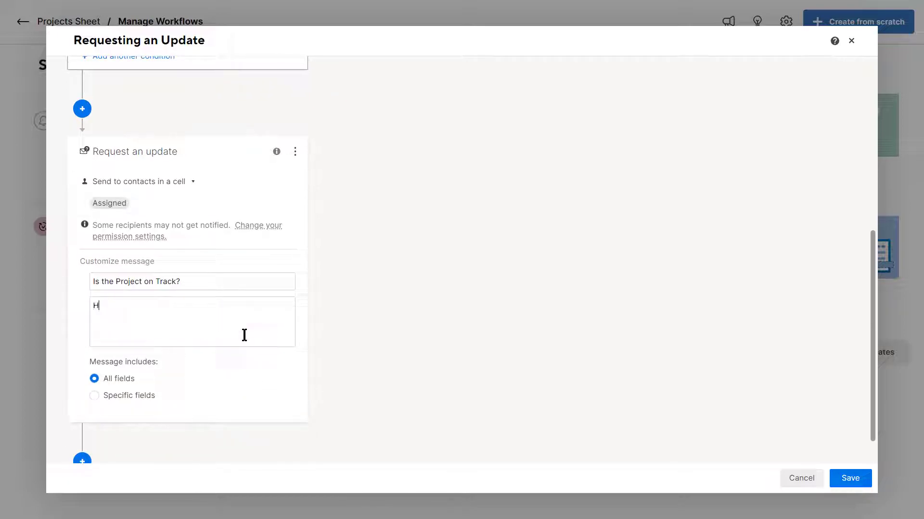
text(ey is the current task assigned to {{)
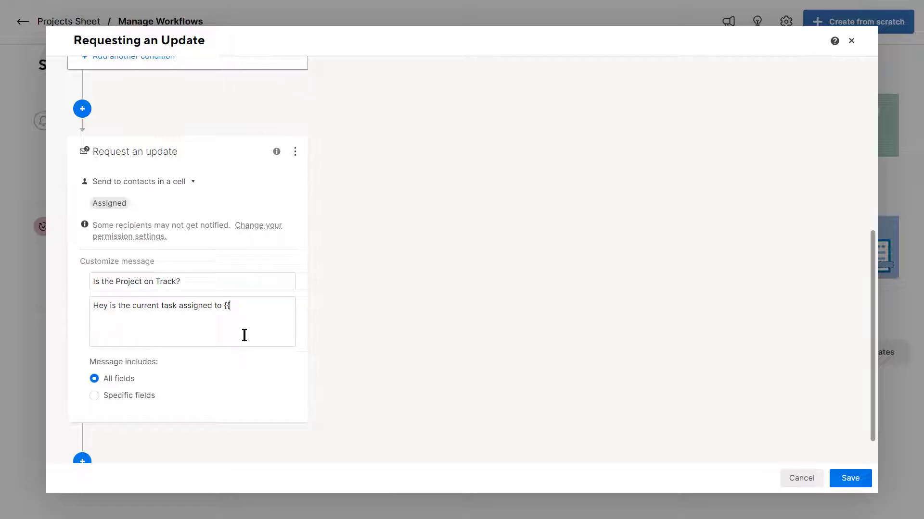
text(Assgigned)
text(}} currently on track)
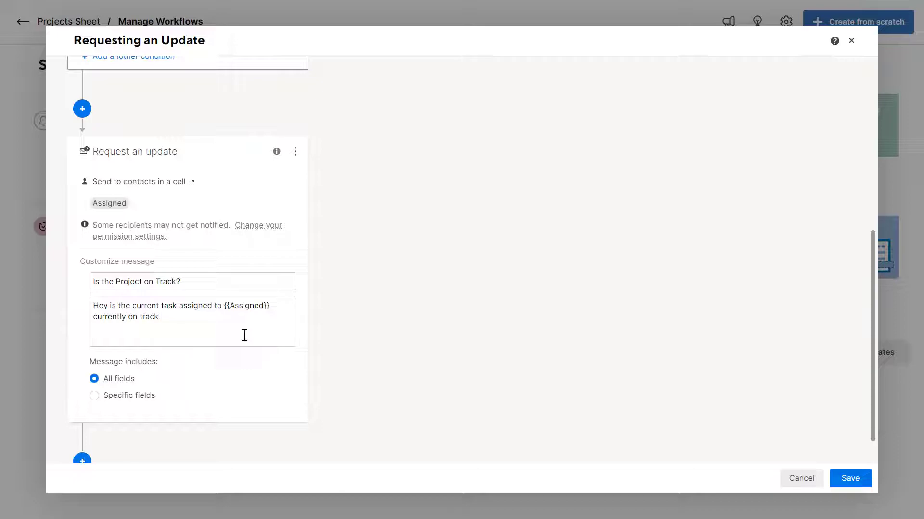
text( {{Task)
- Include only specific fields in the request: A comment and Tracking
click(124, 398)
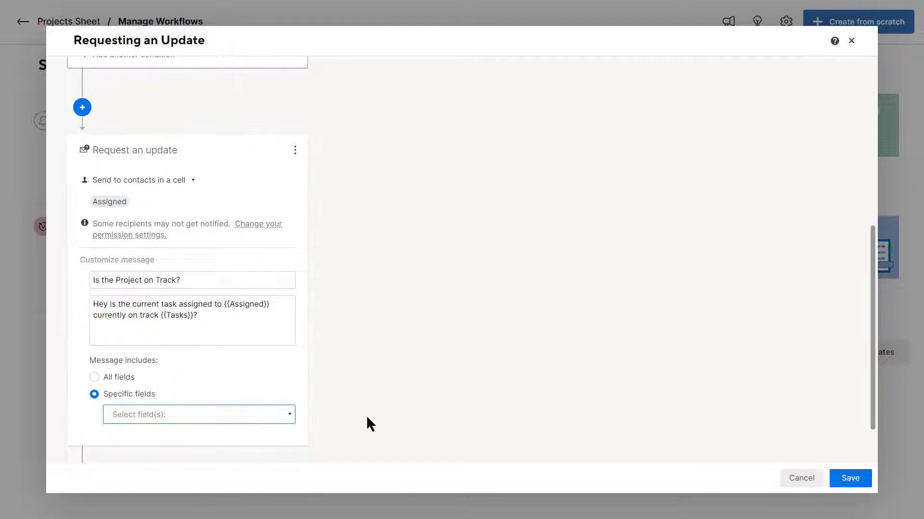
scroll(367, 422, down, 2)
click(291, 357)
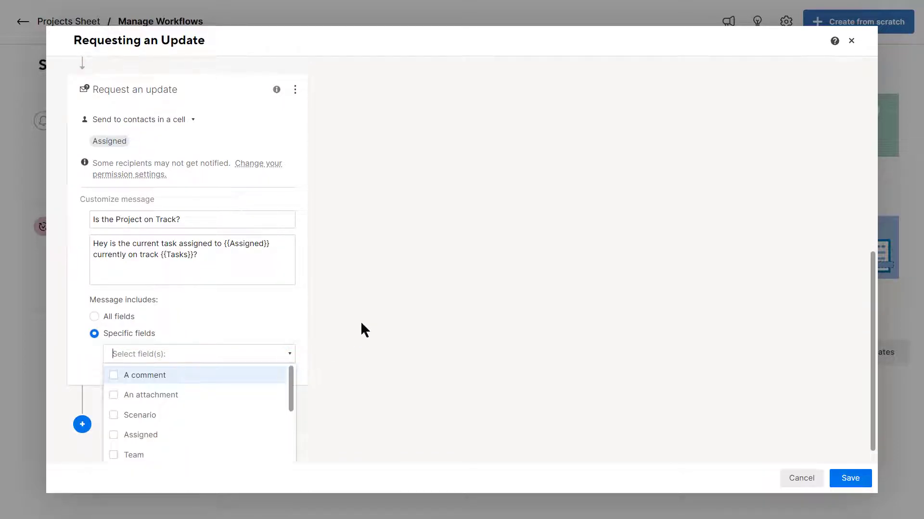
scroll(361, 328, down, 1)
click(150, 357)
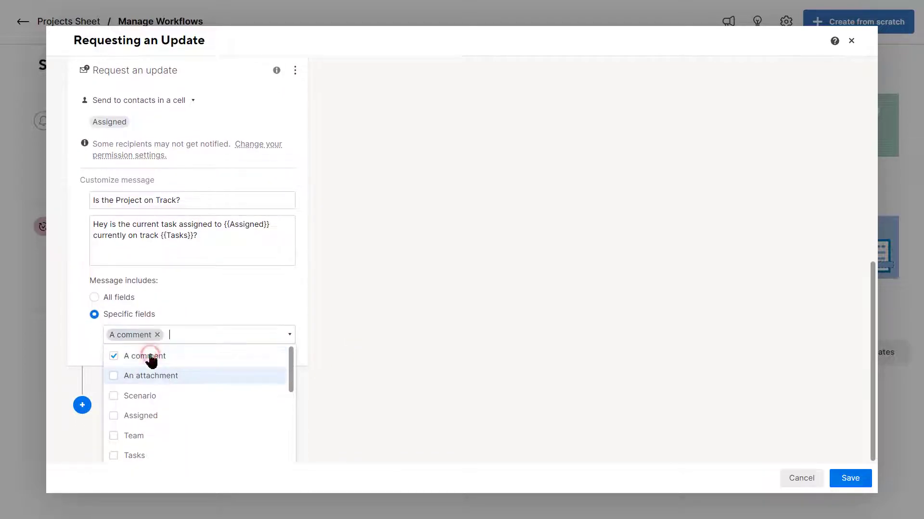
scroll(211, 421, down, 4)
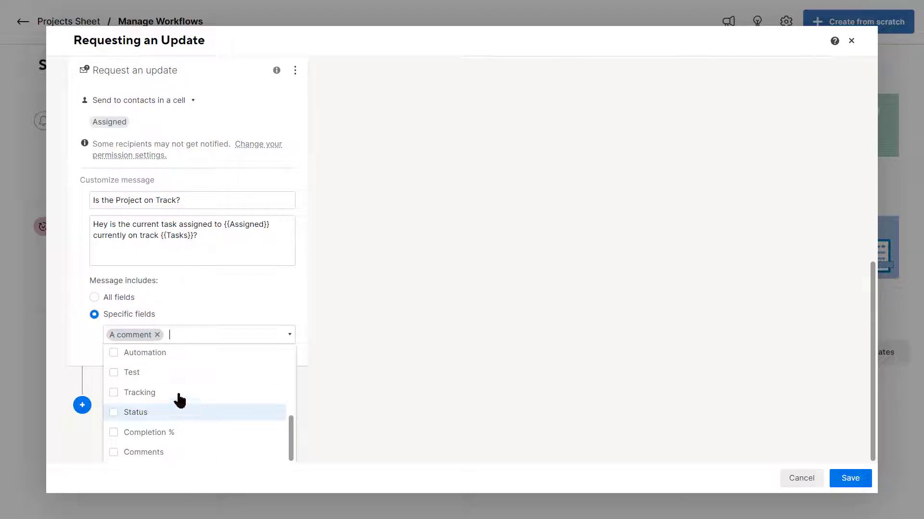
click(158, 395)
click(311, 314)
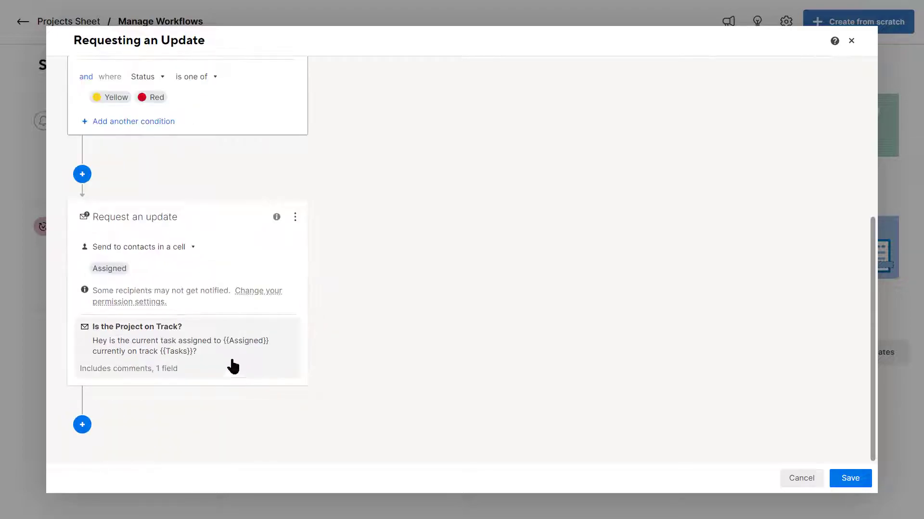
click(197, 344)
scroll(207, 413, down, 3)
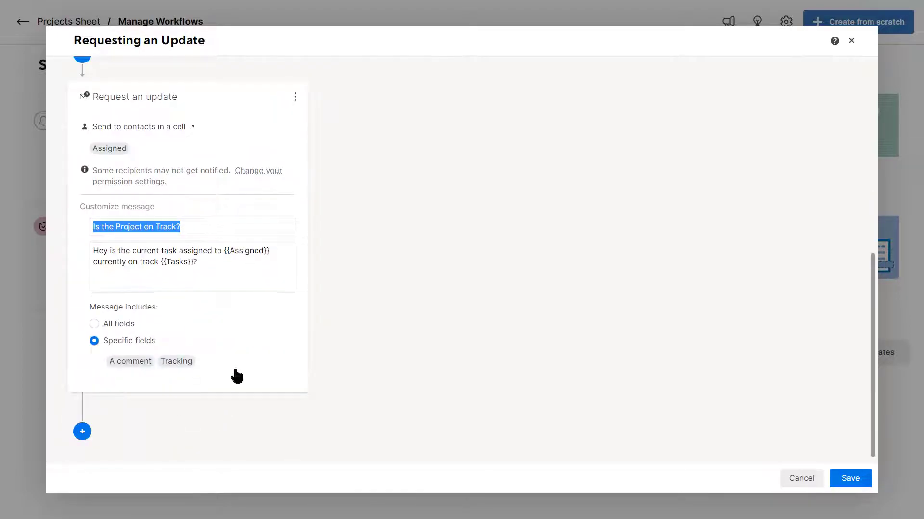
- Save the workflow, return to the Projects Sheet and deselect the Assigned column
click(849, 478)
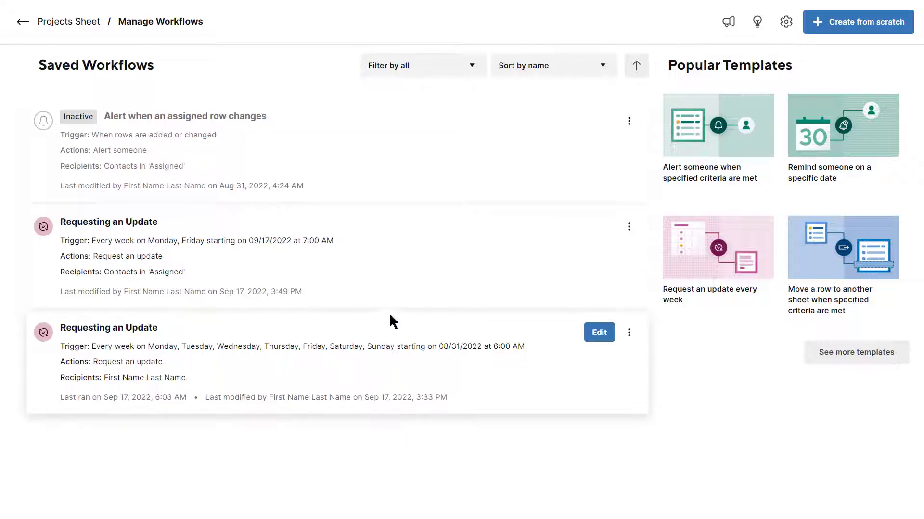
click(23, 21)
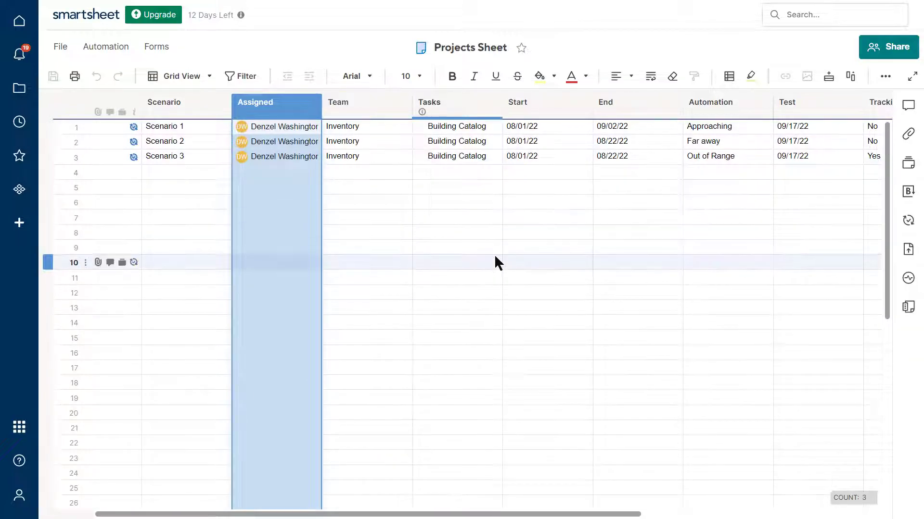
click(495, 257)
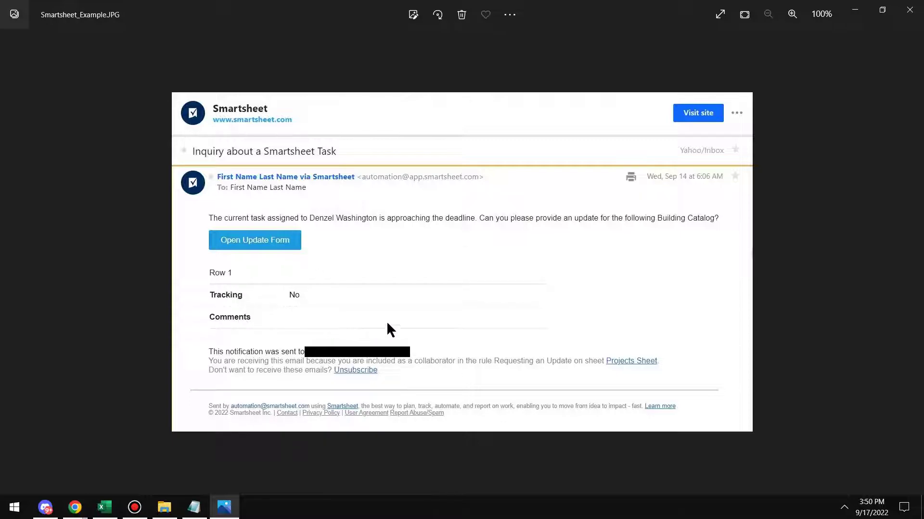
- Minimize the Smartsheet_Example.JPG email sample in Photos to reveal the update form
click(855, 10)
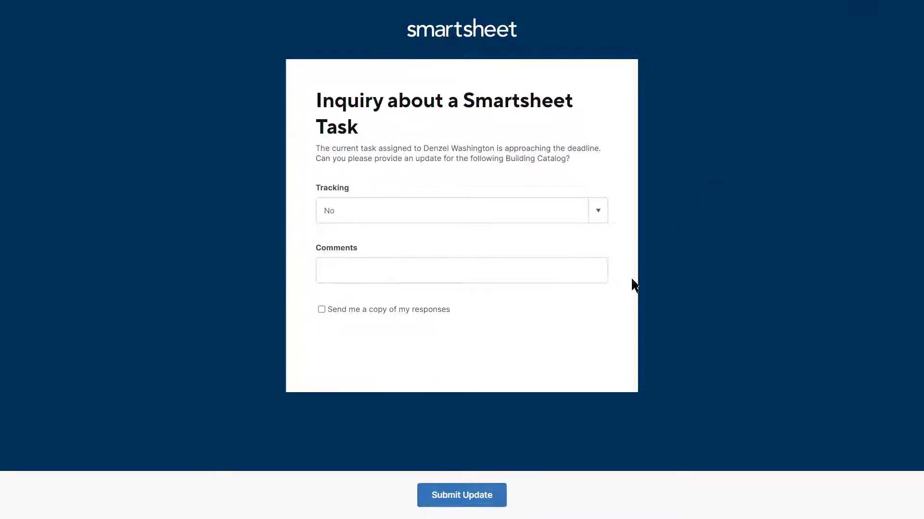
- Set Tracking to Yes, enter the test comment 'dkfkasdlsad', and request a copy of responses
click(600, 211)
click(543, 250)
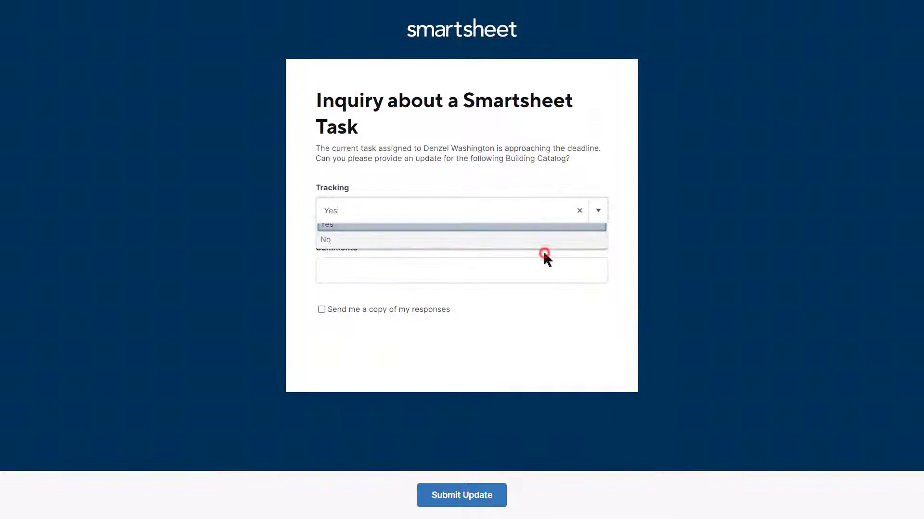
click(445, 281)
text(dkfkasdl)
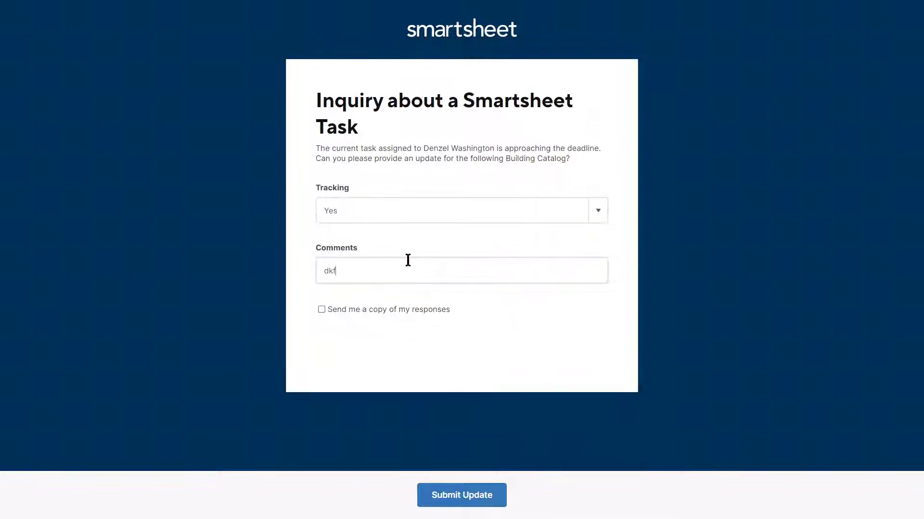
text(sad)
click(391, 308)
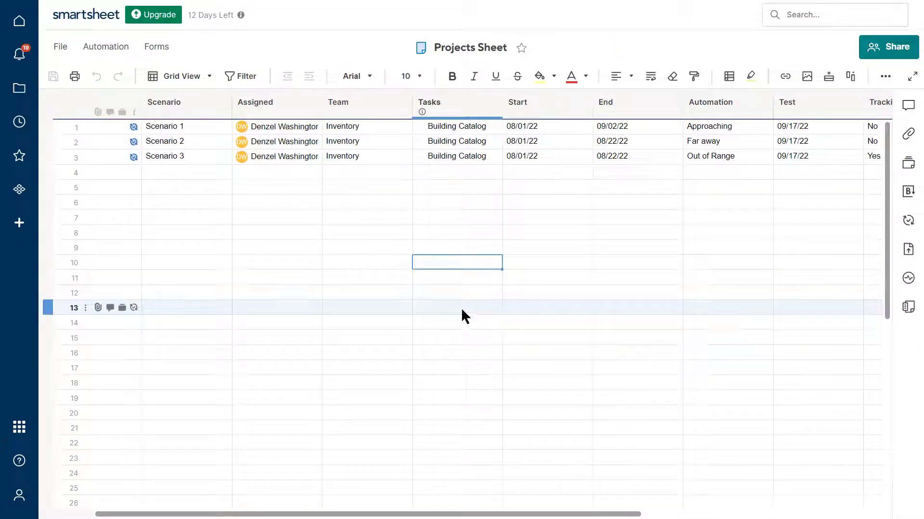
drag(583, 515, 770, 518)
click(747, 159)
click(831, 156)
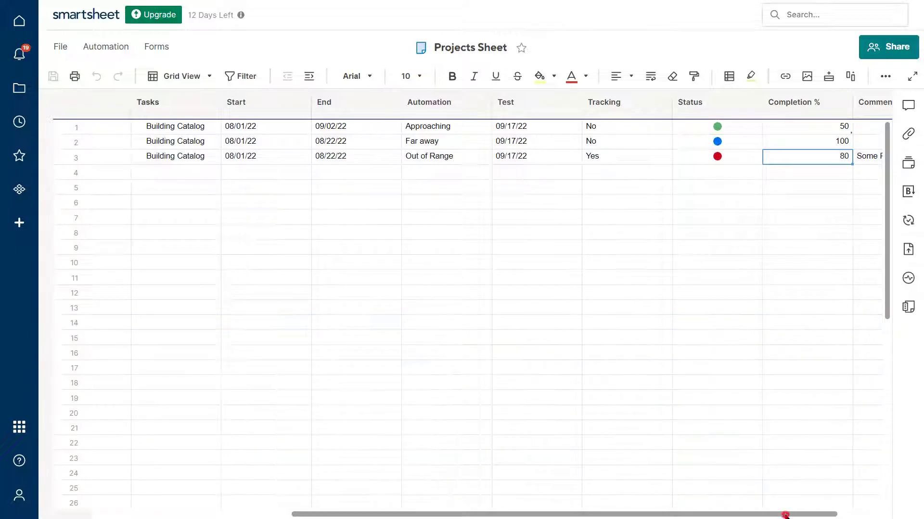
drag(783, 515, 880, 515)
click(821, 154)
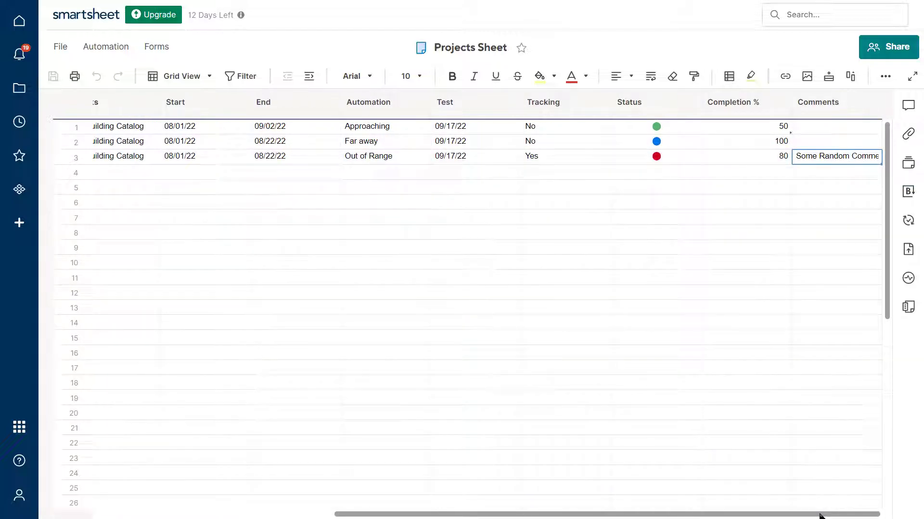
drag(819, 514, 584, 514)
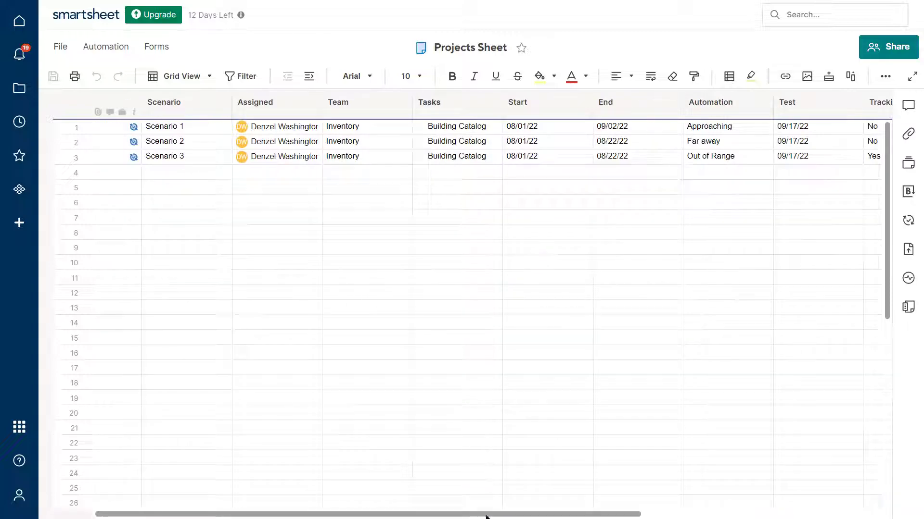
click(133, 156)
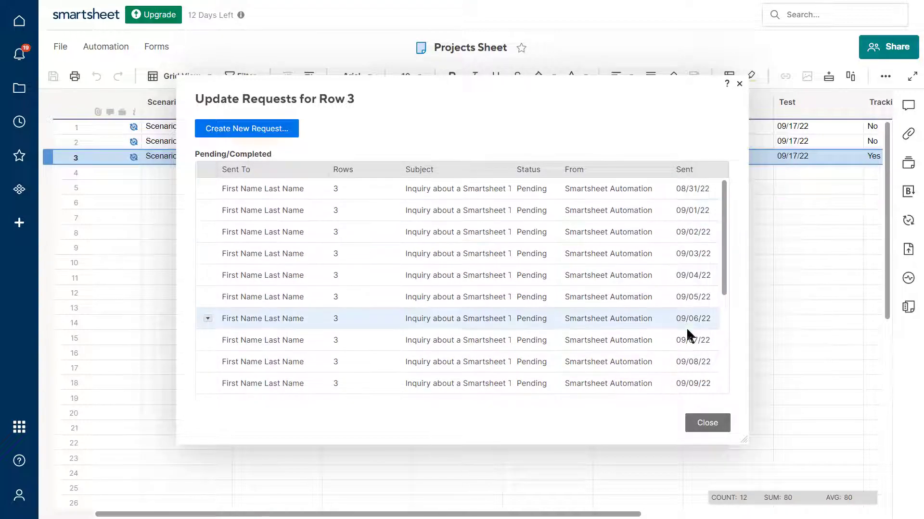
scroll(686, 346, down, 2)
scroll(687, 348, down, 4)
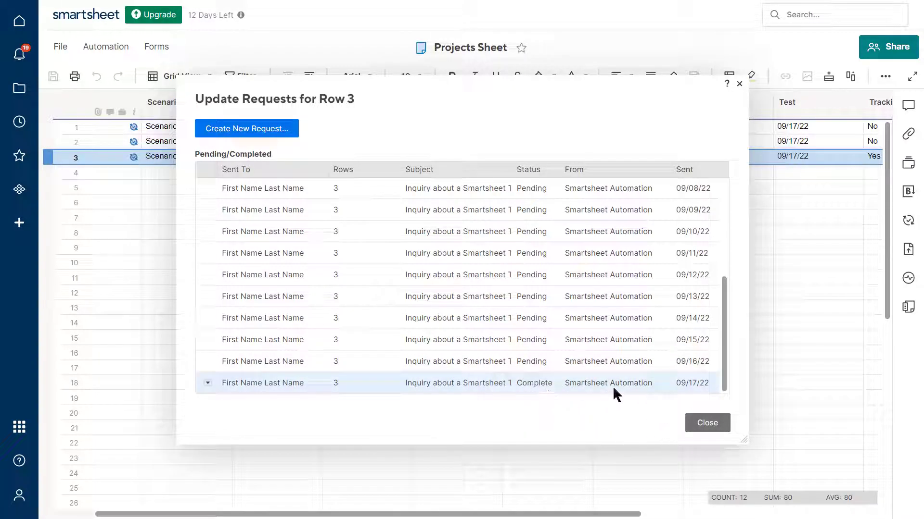
scroll(582, 346, up, 4)
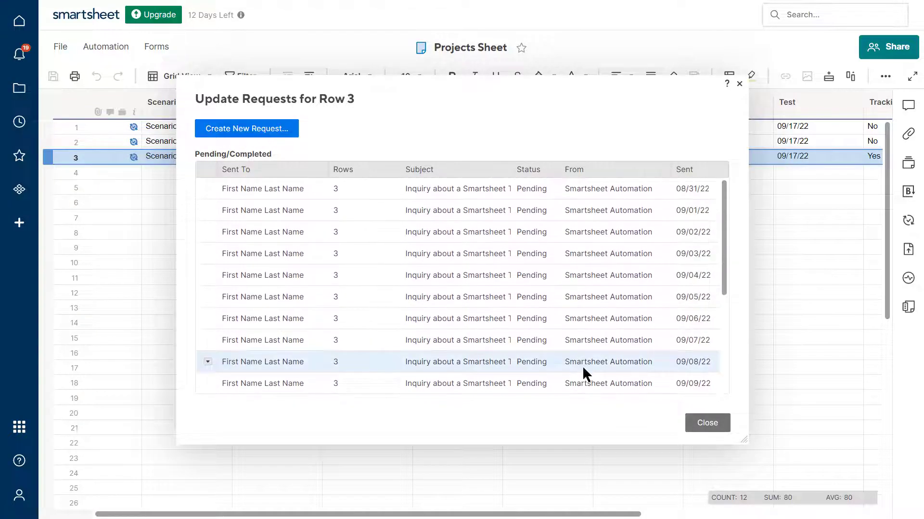
scroll(604, 370, down, 4)
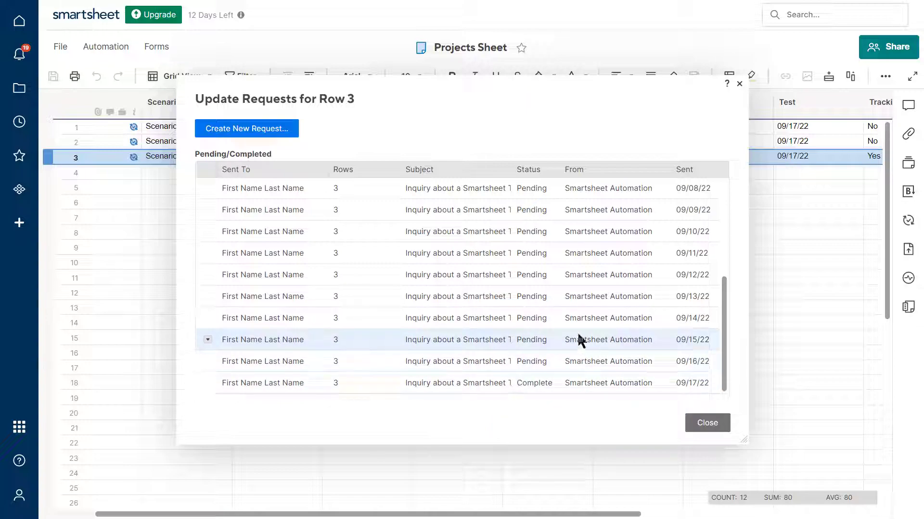
click(694, 422)
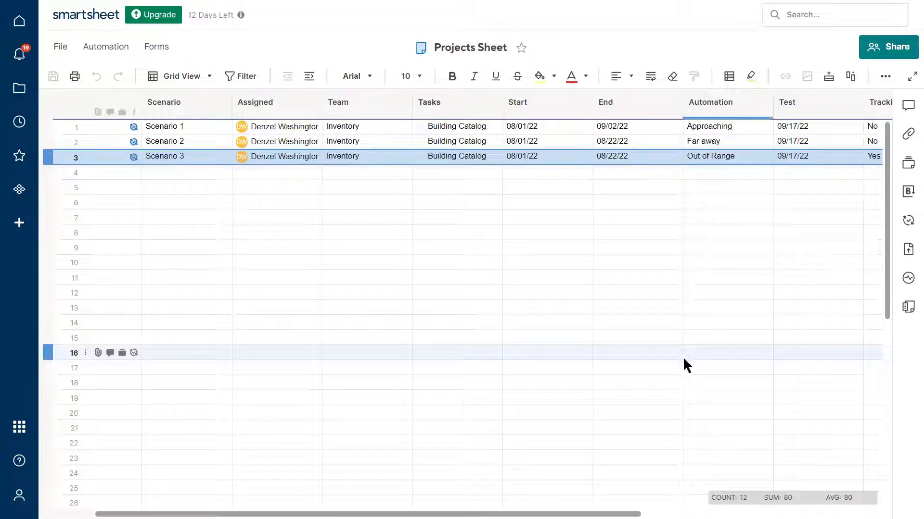